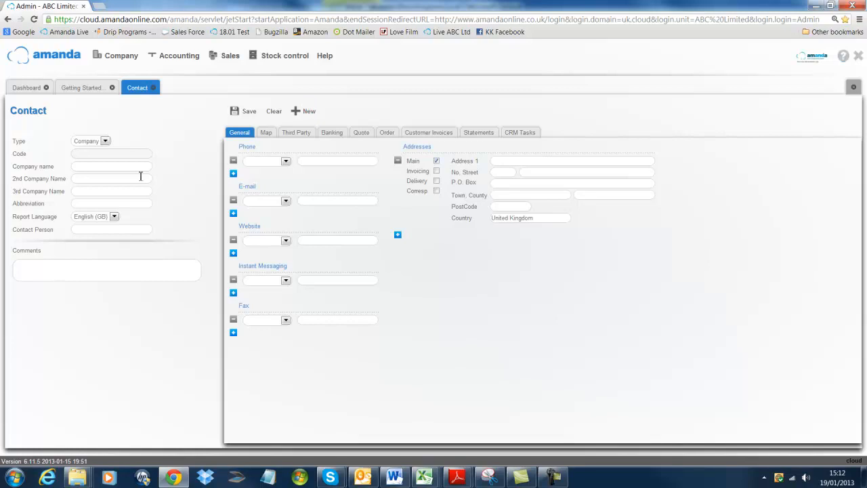
- Set the contact type to Company and enter the company name VTech Ltd
{"action": "left_click", "coordinate": [105, 140]}
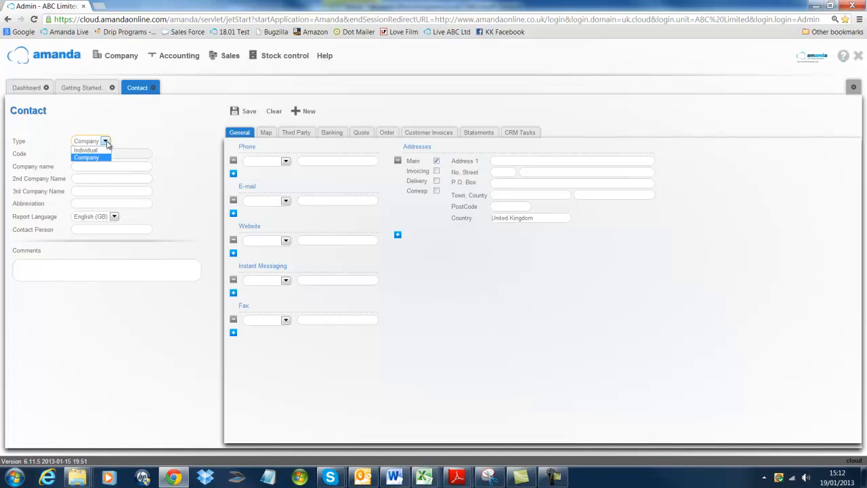
{"action": "left_click", "coordinate": [101, 156]}
{"action": "type", "text": "tech"}
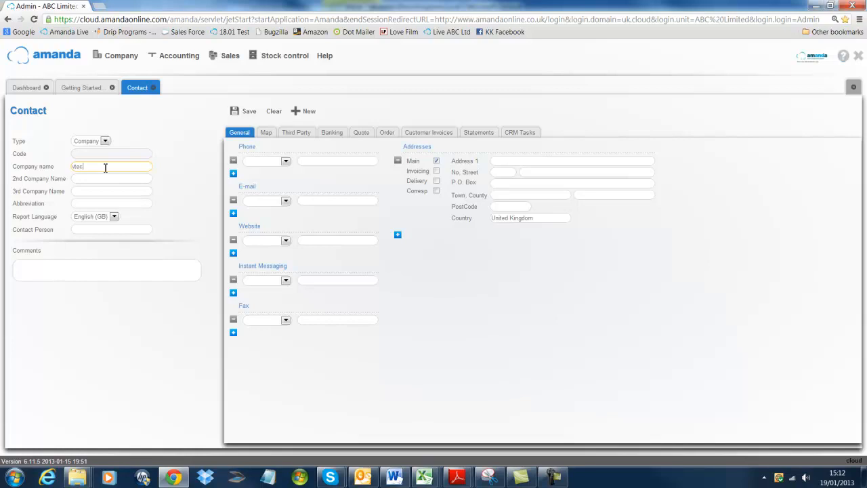
{"action": "key", "text": "BackSpace"}
{"action": "key", "text": "BackSpace"}
{"action": "key", "text": "BackSpace"}
{"action": "key", "text": "BackSpace"}
{"action": "key", "text": "BackSpace"}
{"action": "type", "text": "VTech Ltd"}
- Enter the contact person's title and full name
{"action": "left_click", "coordinate": [85, 229]}
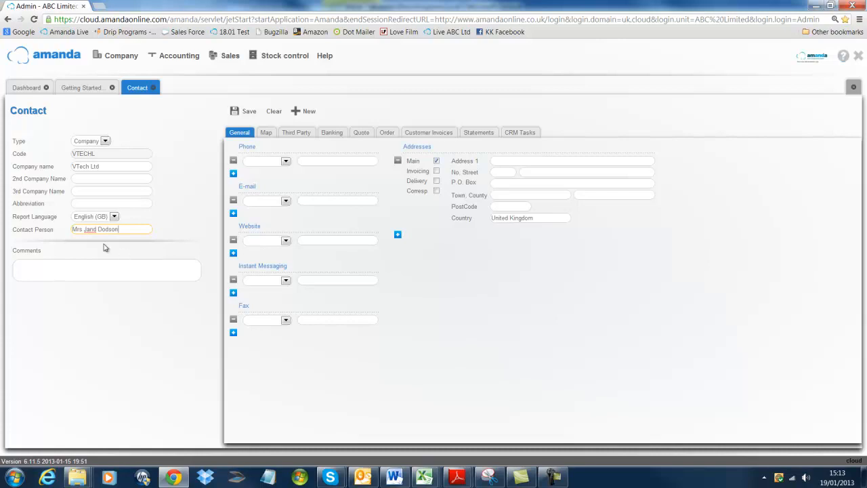
{"action": "type", "text": "e"}
{"action": "left_click", "coordinate": [133, 253]}
- Fill in the main address: street, town, county and postcode
{"action": "left_click", "coordinate": [287, 162]}
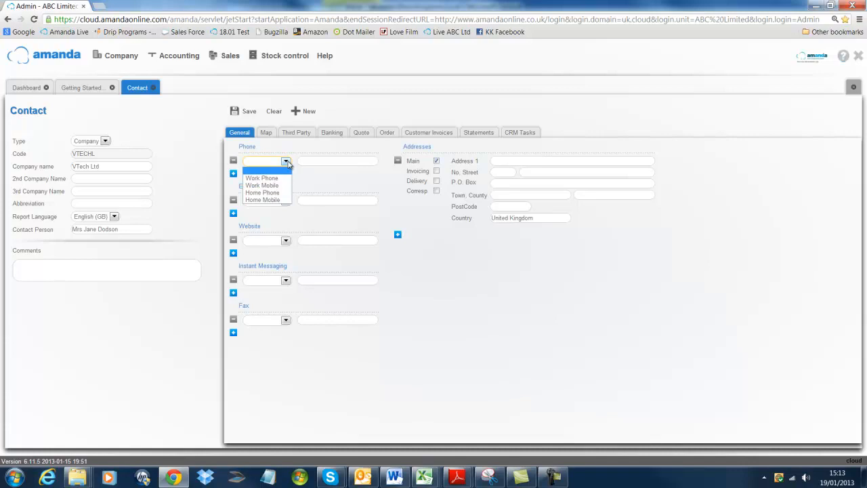
{"action": "left_click", "coordinate": [315, 183]}
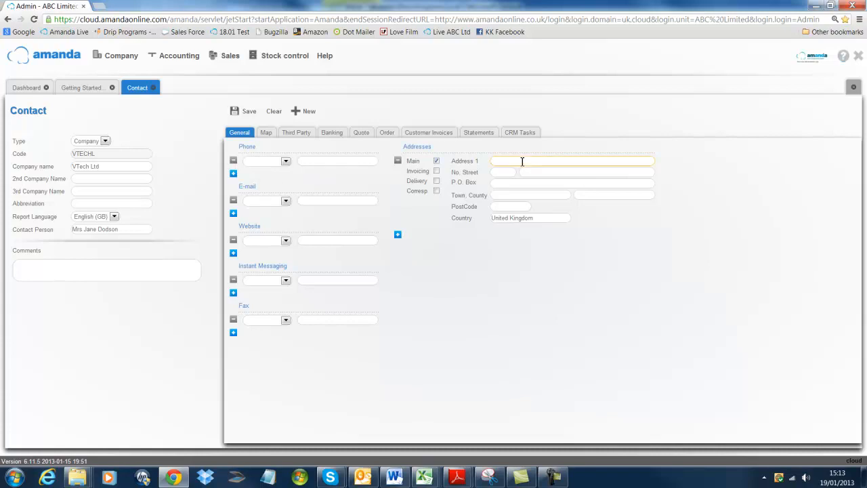
{"action": "key", "text": "Tab"}
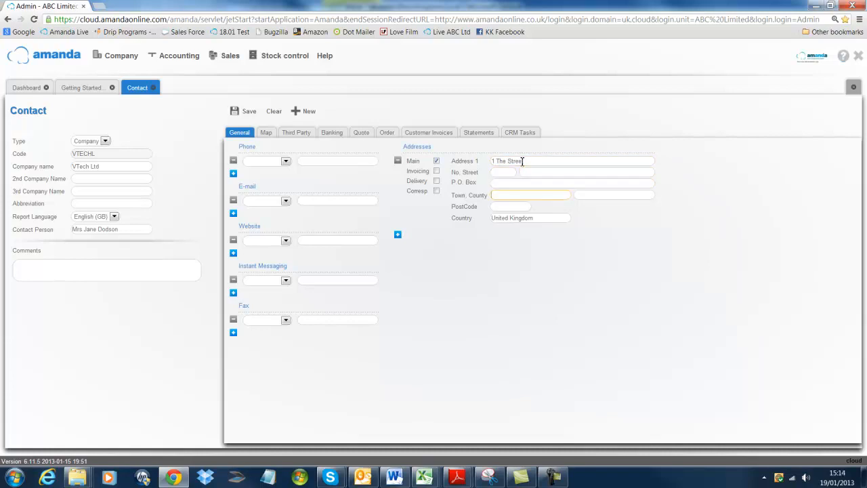
{"action": "key", "text": "Tab"}
{"action": "type", "text": "Surre"}
{"action": "type", "text": "u"}
{"action": "type", "text": "G4"}
{"action": "type", "text": "U4 7"}
{"action": "type", "text": "UB"}
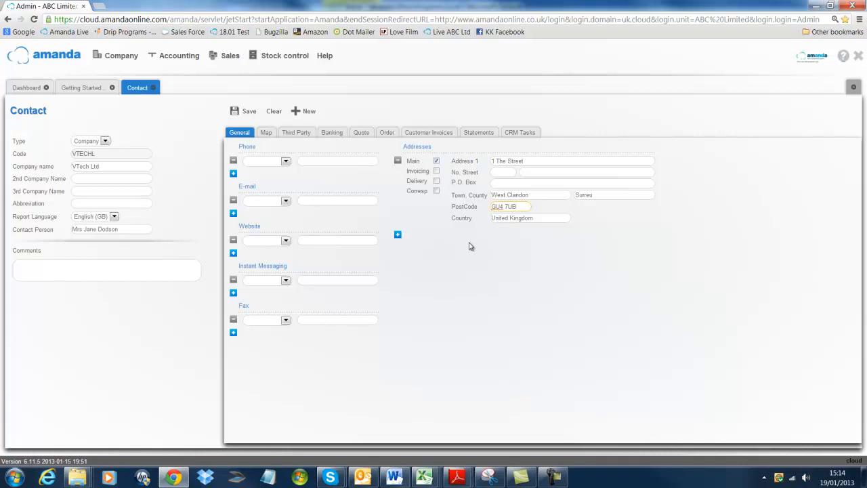
- Save the new contact and view its location on the map
{"action": "left_click", "coordinate": [243, 114]}
{"action": "left_click", "coordinate": [267, 134]}
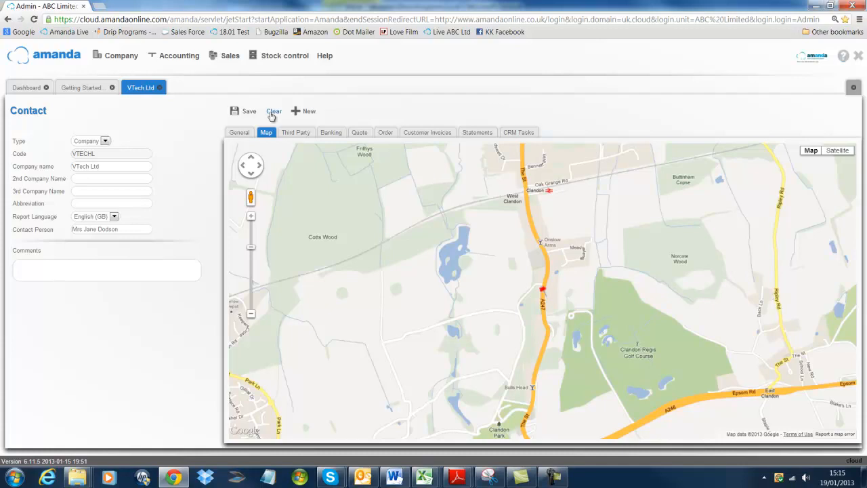
- Set the invoice document defaults with subject Enclosed Invoice and text IT Hosting
{"action": "left_click", "coordinate": [289, 133]}
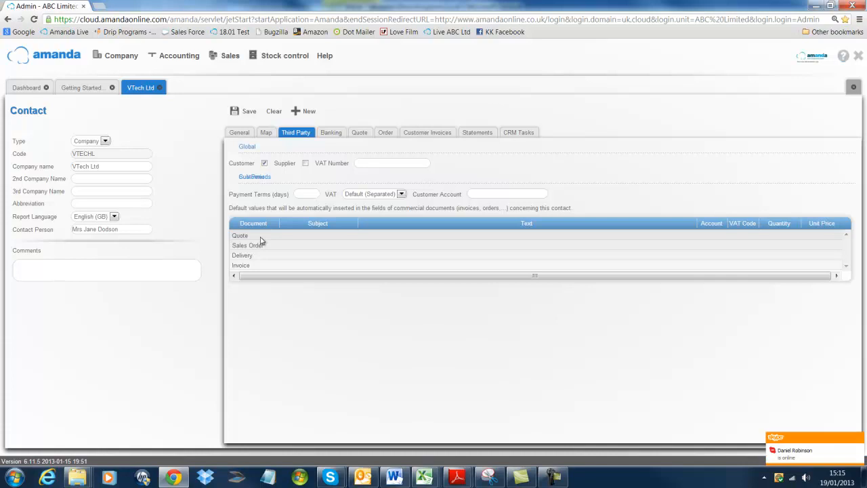
{"action": "left_click", "coordinate": [309, 267]}
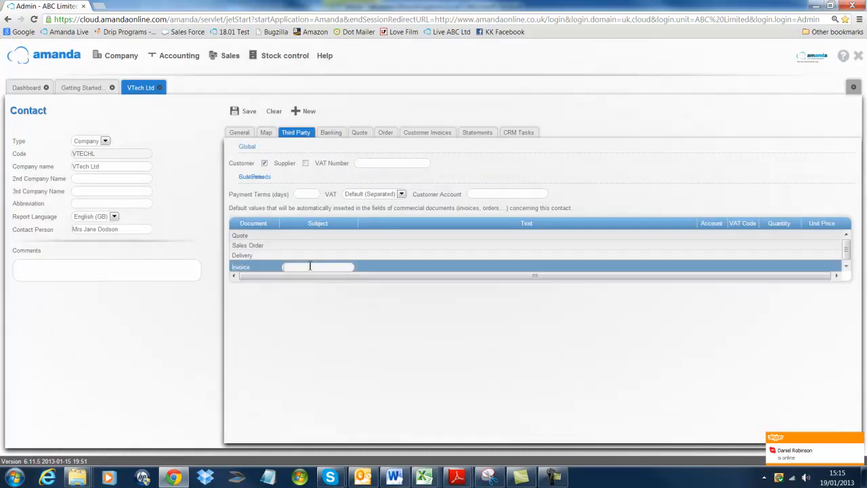
{"action": "type", "text": "Enclosed"}
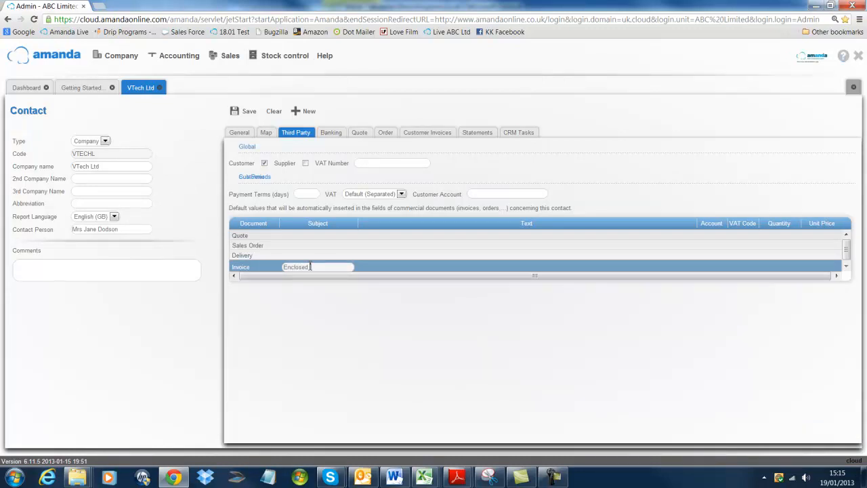
{"action": "type", "text": " invoice"}
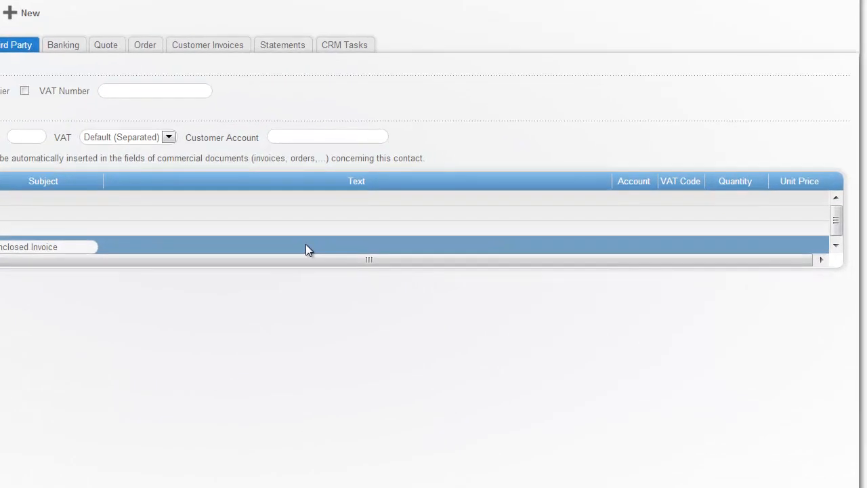
{"action": "left_click", "coordinate": [494, 266]}
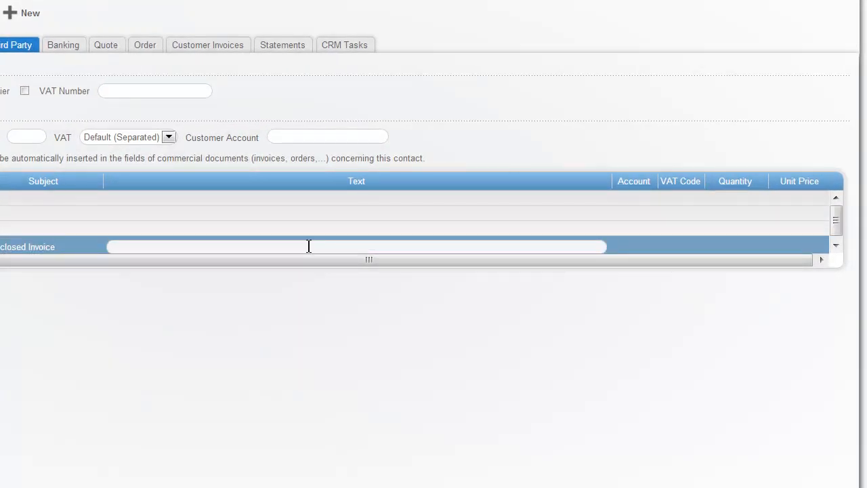
{"action": "type", "text": "IT Hosting"}
- Set the invoice defaults' account to 41010 - Sales - Services, VAT code S (20.0) and unit price 10.99
{"action": "left_click", "coordinate": [643, 243]}
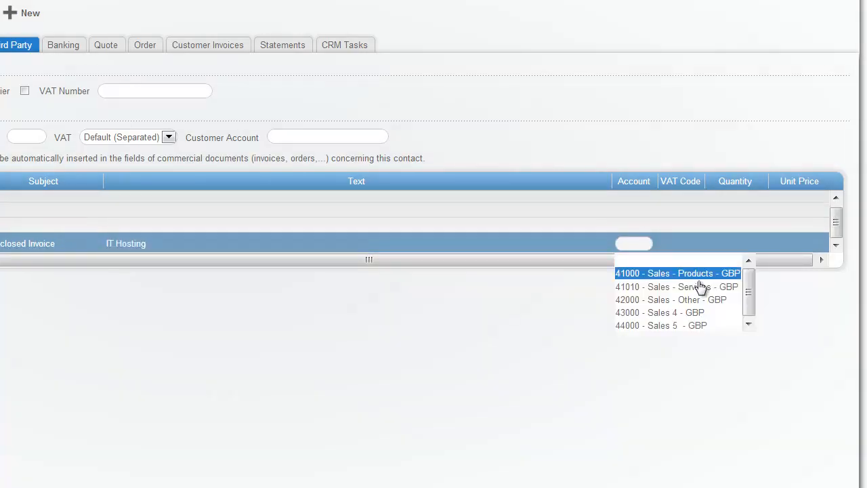
{"action": "mouse_move", "coordinate": [749, 277]}
{"action": "left_mouse_down"}
{"action": "mouse_move", "coordinate": [748, 300]}
{"action": "mouse_move", "coordinate": [747, 285]}
{"action": "left_mouse_up"}
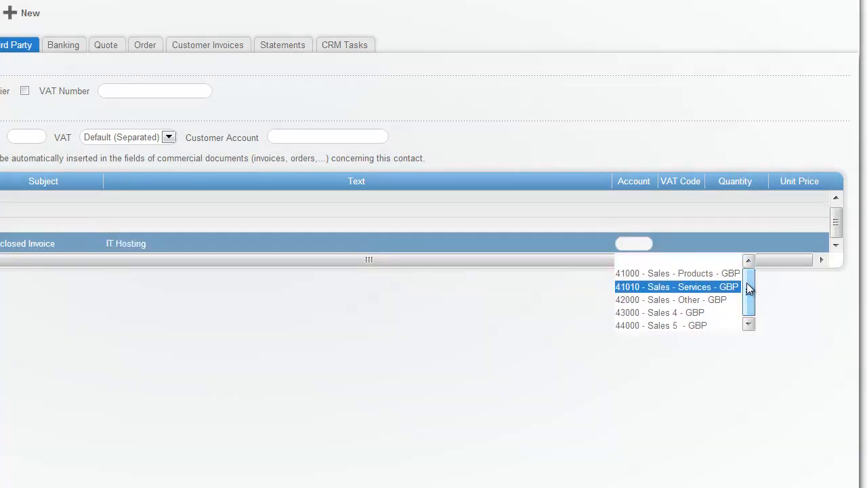
{"action": "left_click", "coordinate": [711, 288]}
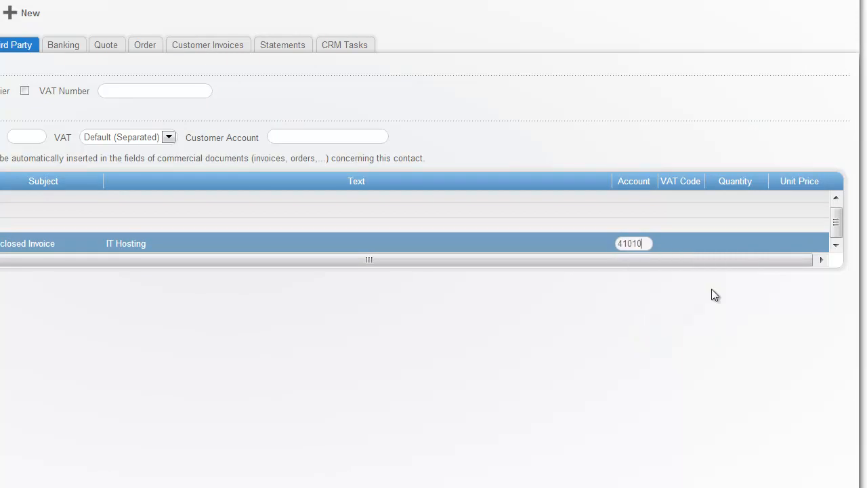
{"action": "left_click", "coordinate": [680, 242]}
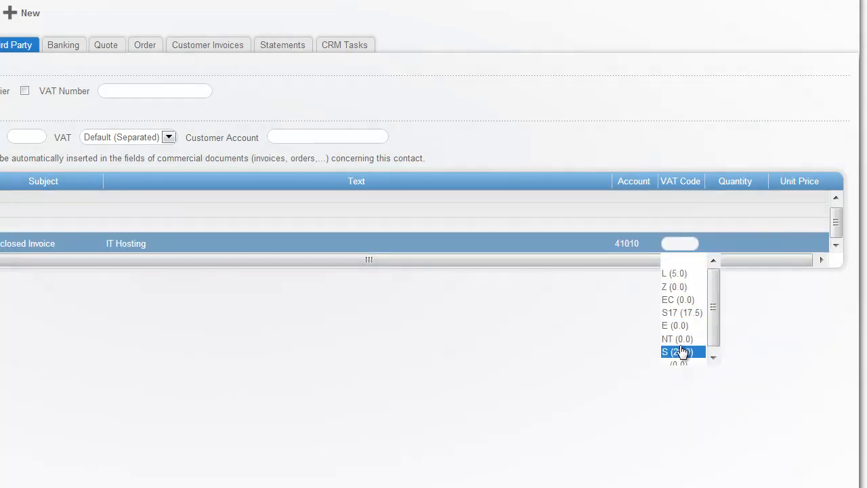
{"action": "left_click", "coordinate": [683, 351]}
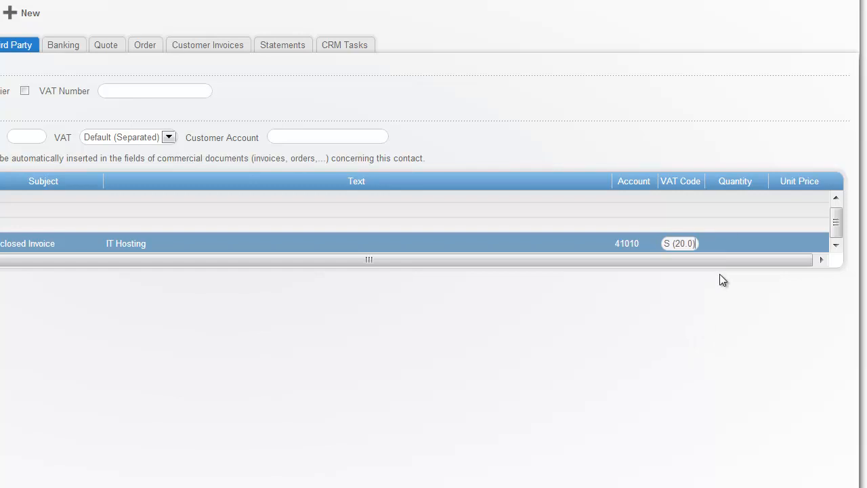
{"action": "left_click", "coordinate": [741, 241]}
{"action": "left_click", "coordinate": [803, 244]}
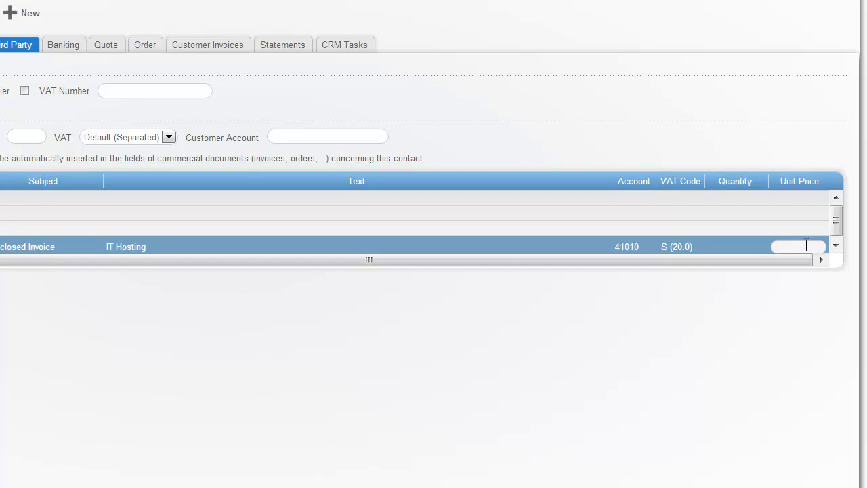
{"action": "type", "text": "10.99"}
{"action": "left_click", "coordinate": [129, 224]}
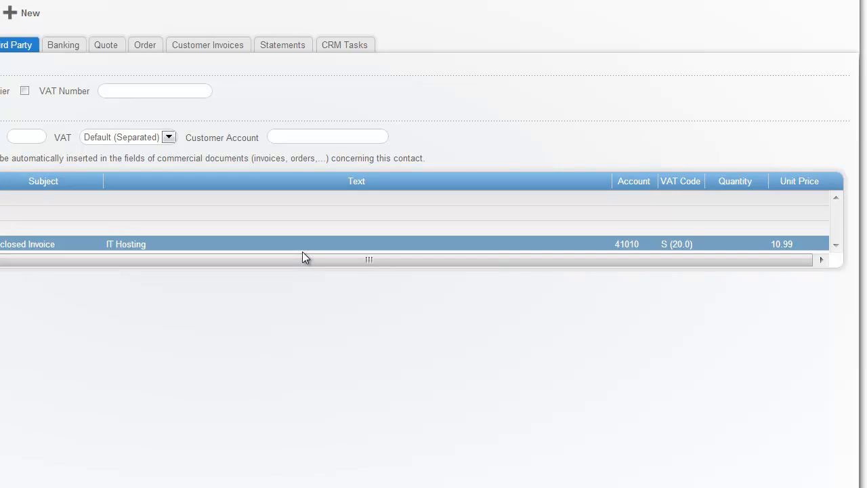
- Browse the contact's Banking, Quote, Order, Customer Invoices and Statements sections
{"action": "left_click", "coordinate": [56, 46]}
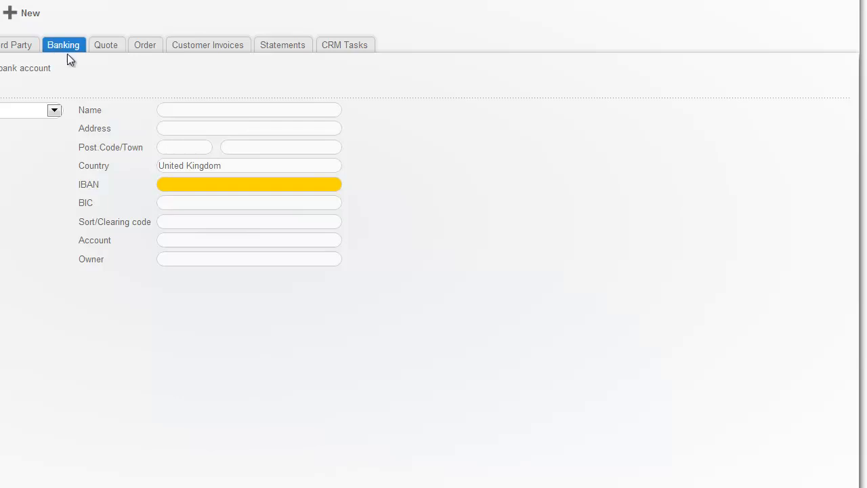
{"action": "left_click", "coordinate": [103, 46]}
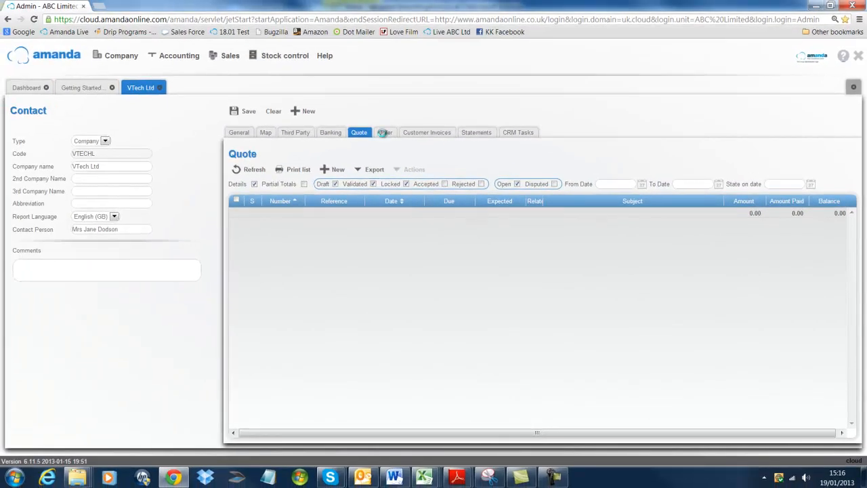
{"action": "left_click", "coordinate": [144, 45]}
{"action": "left_click", "coordinate": [424, 133]}
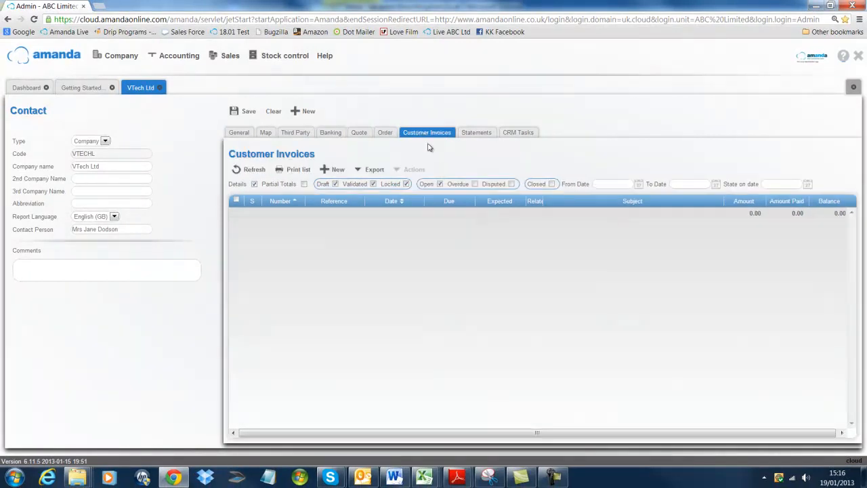
{"action": "left_click", "coordinate": [472, 133]}
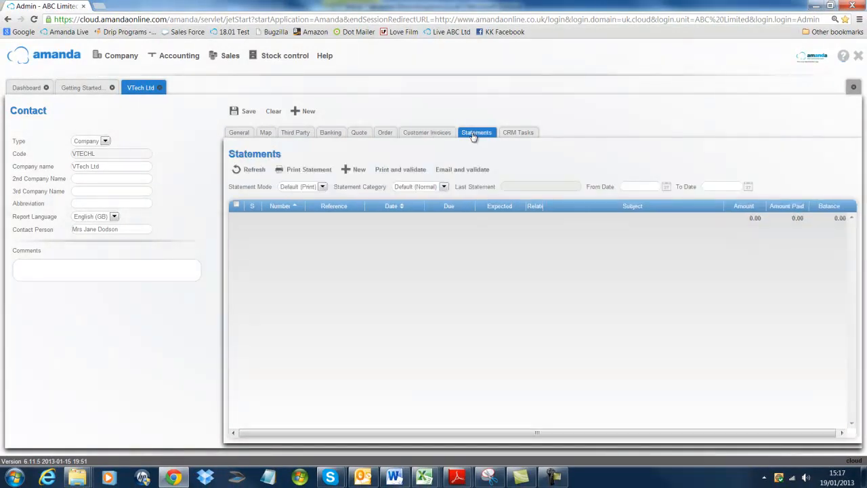
- Save the contact and open the customer list
{"action": "left_click", "coordinate": [243, 112]}
{"action": "left_click", "coordinate": [170, 60]}
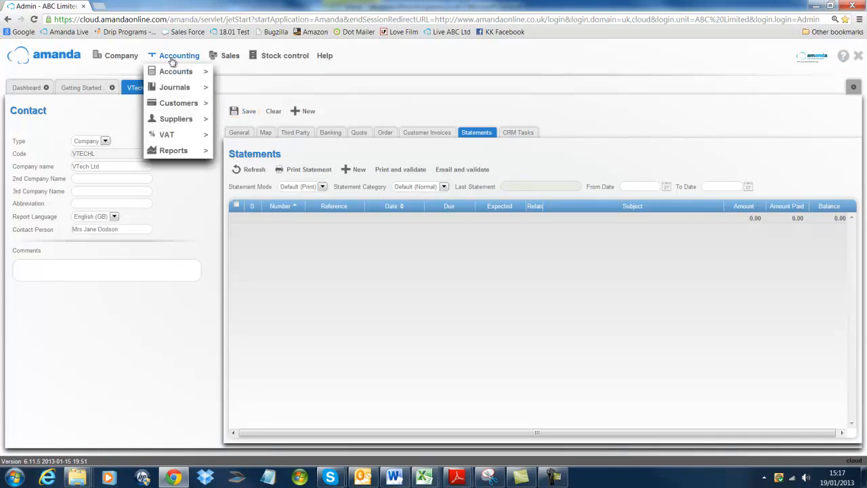
{"action": "mouse_move", "coordinate": [184, 104]}
{"action": "mouse_move", "coordinate": [248, 103]}
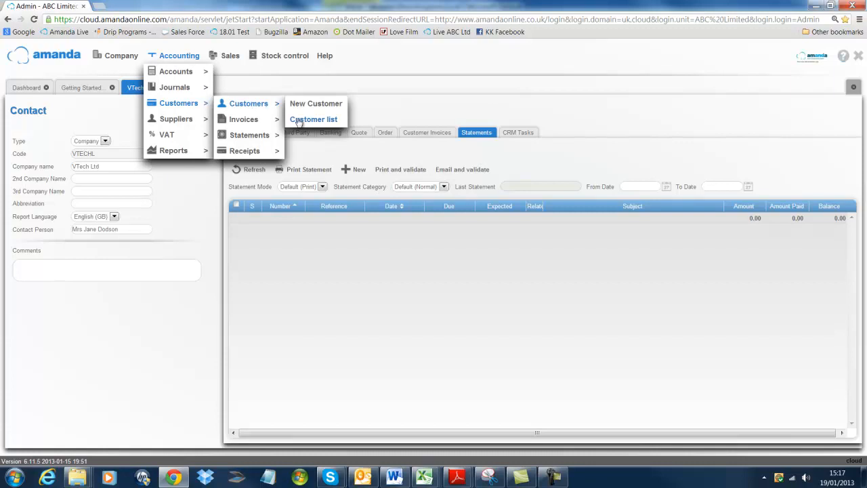
{"action": "left_click", "coordinate": [314, 120]}
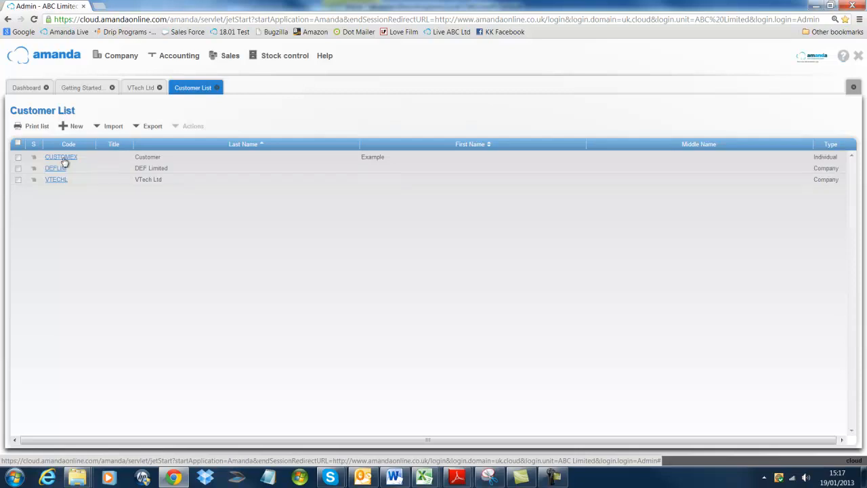
- Open the DEF Limited customer record, return to the customer list and sort it by last name
{"action": "left_click", "coordinate": [59, 172]}
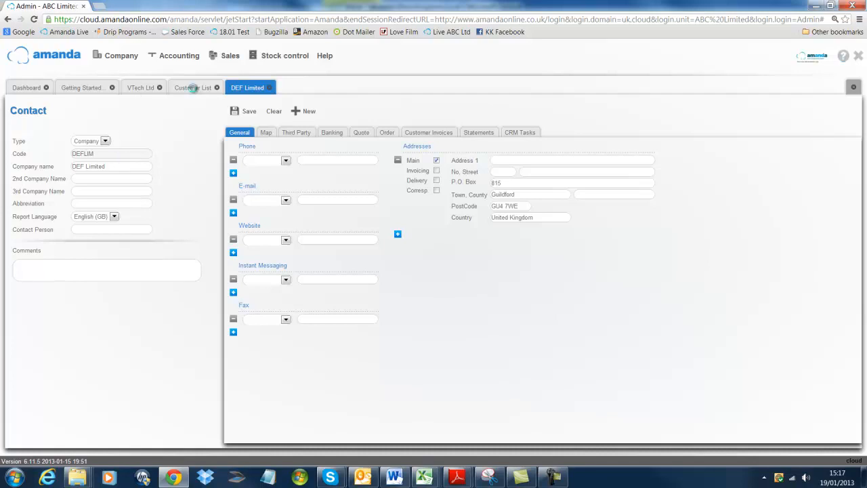
{"action": "left_click", "coordinate": [194, 88]}
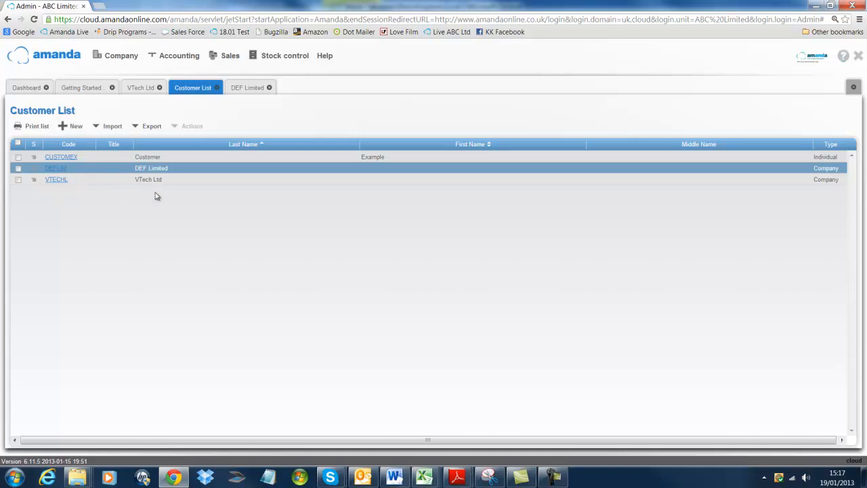
{"action": "left_click", "coordinate": [261, 145]}
{"action": "left_click", "coordinate": [261, 145]}
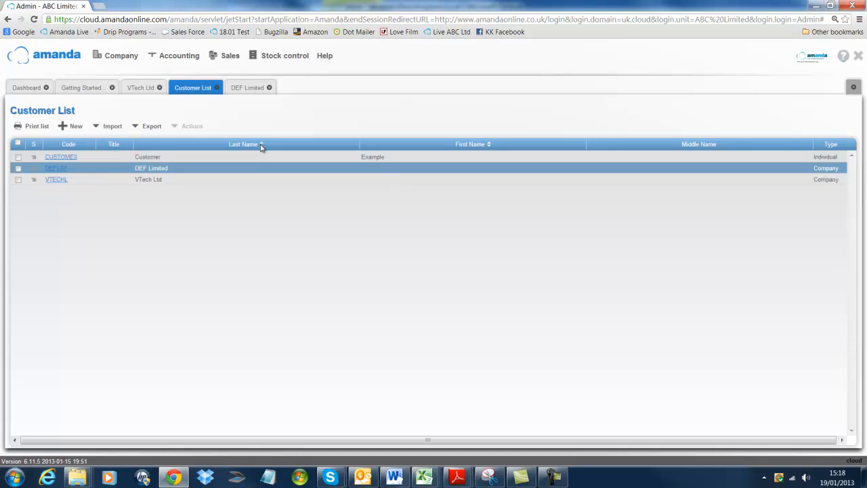